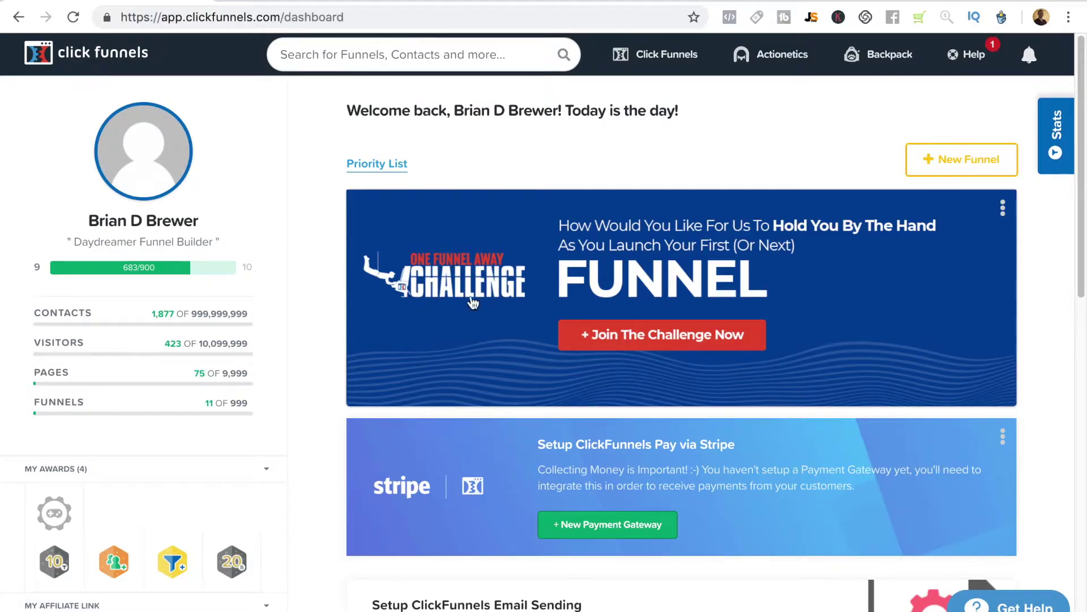
Step: Open the account dropdown at the top right of the ClickFunnels dashboard
left_click(1063, 67)
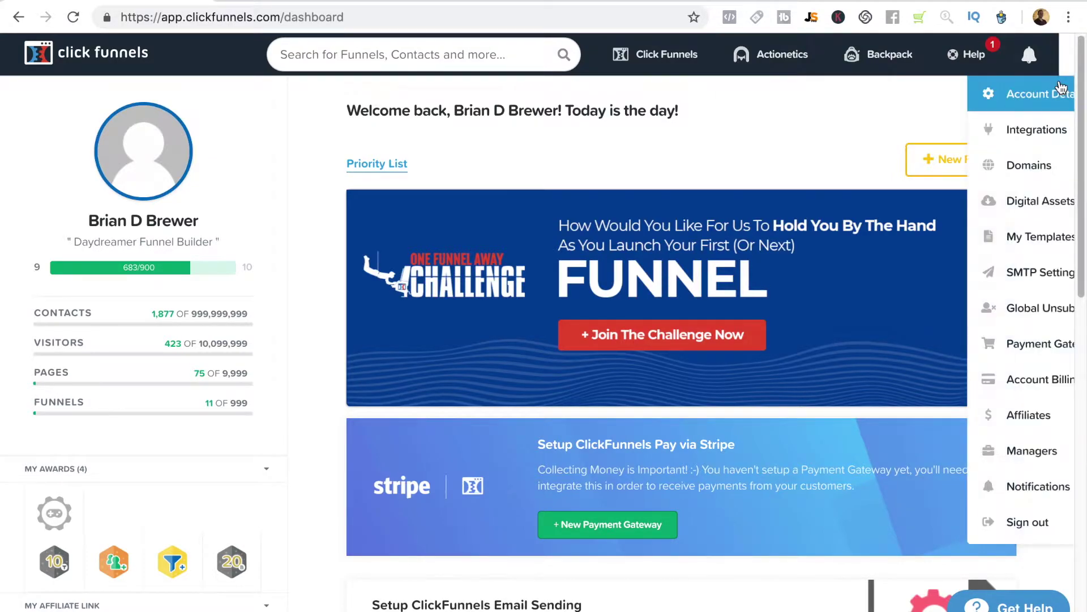
Step: Go to the Manage Account Details page from the account menu
left_click(1057, 95)
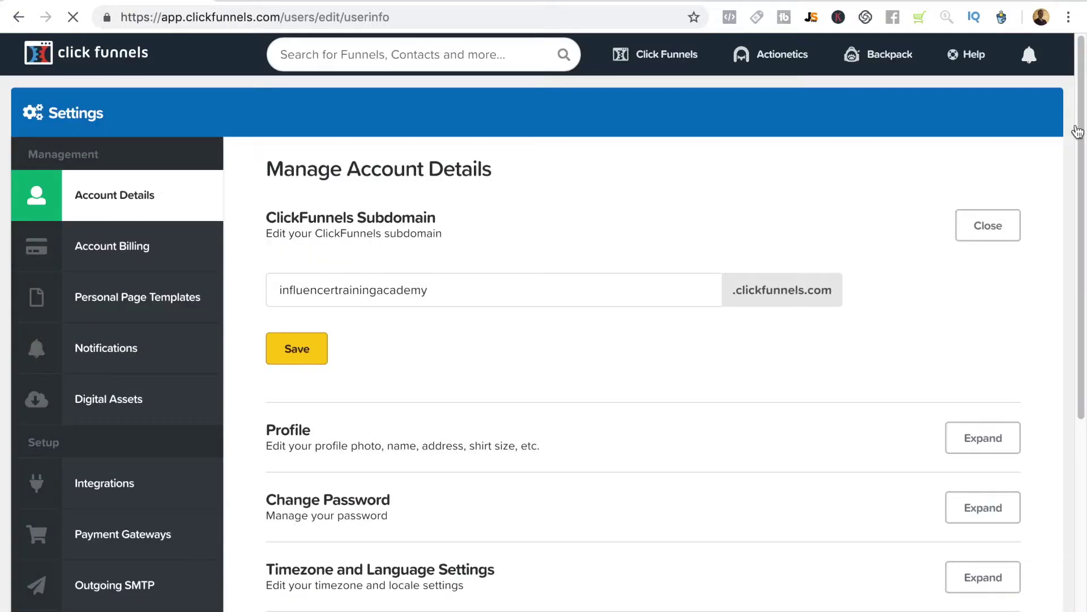
left_click_drag(1080, 115, 1079, 219)
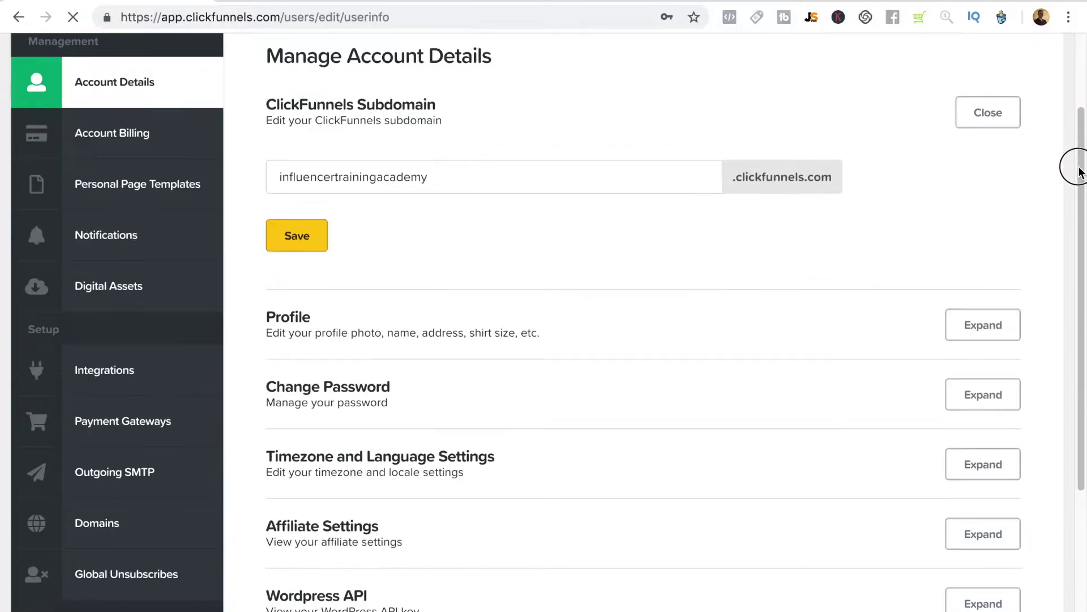
left_click_drag(1079, 220, 1075, 270)
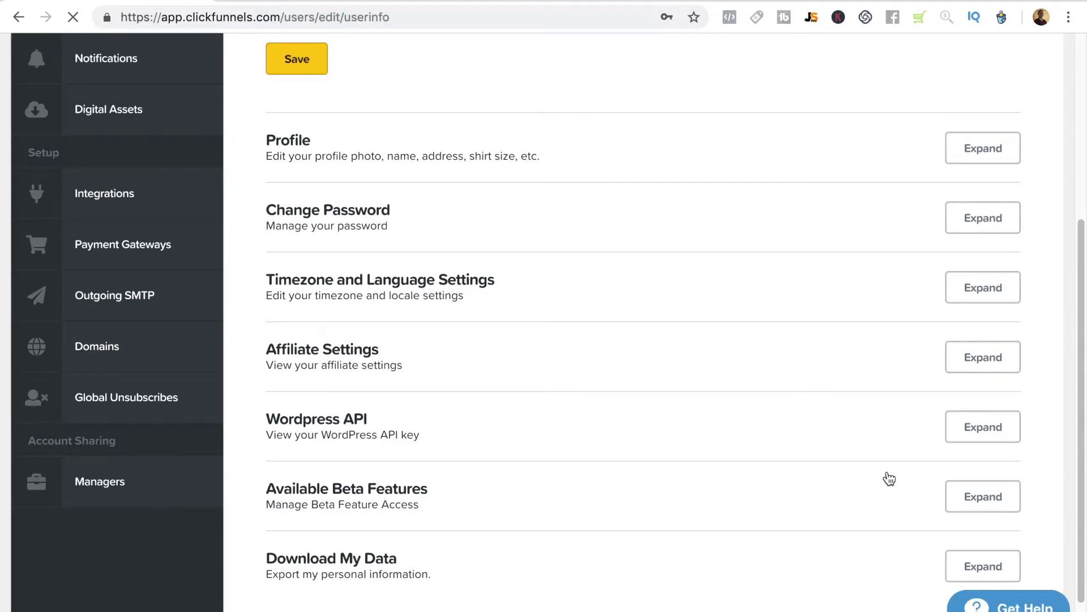
Step: Expand the Available Beta Features list to reach the editor-v2-undo toggle
left_click(976, 503)
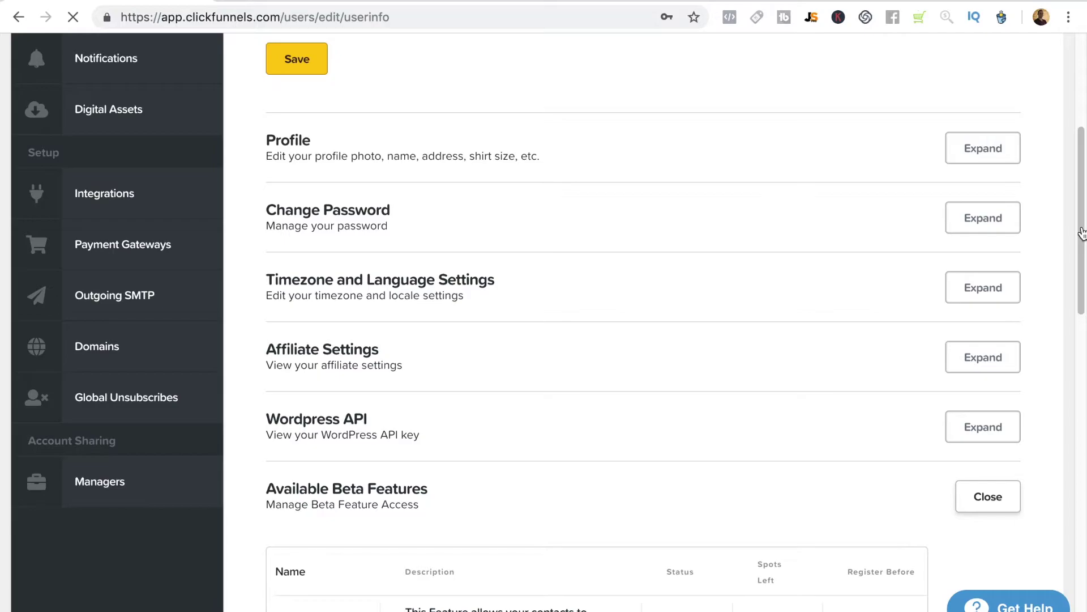
scroll(1078, 476, "down", 5)
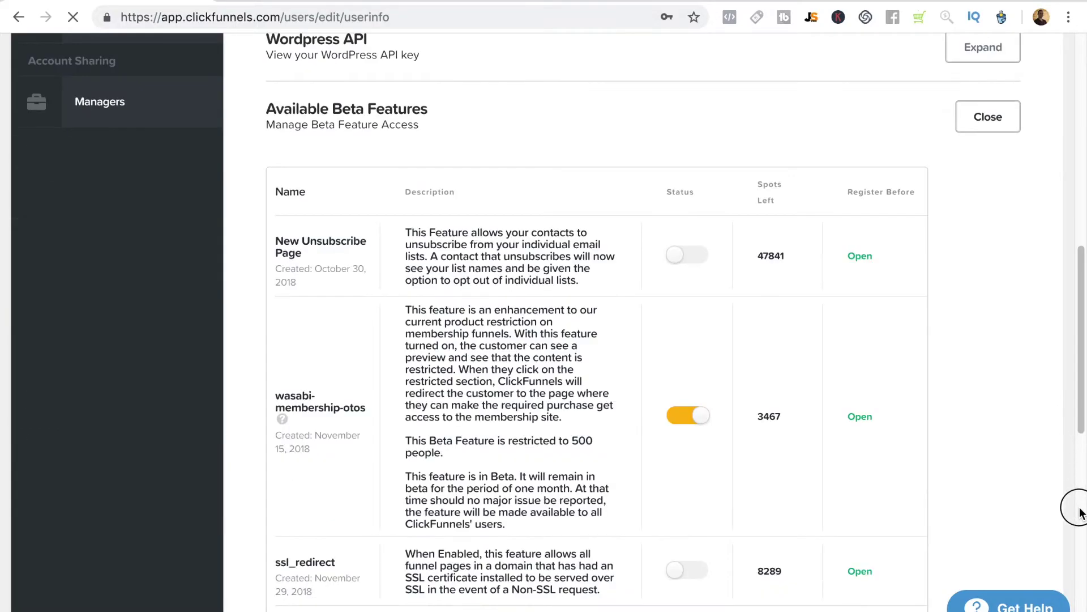
left_click_drag(1079, 512, 1075, 589)
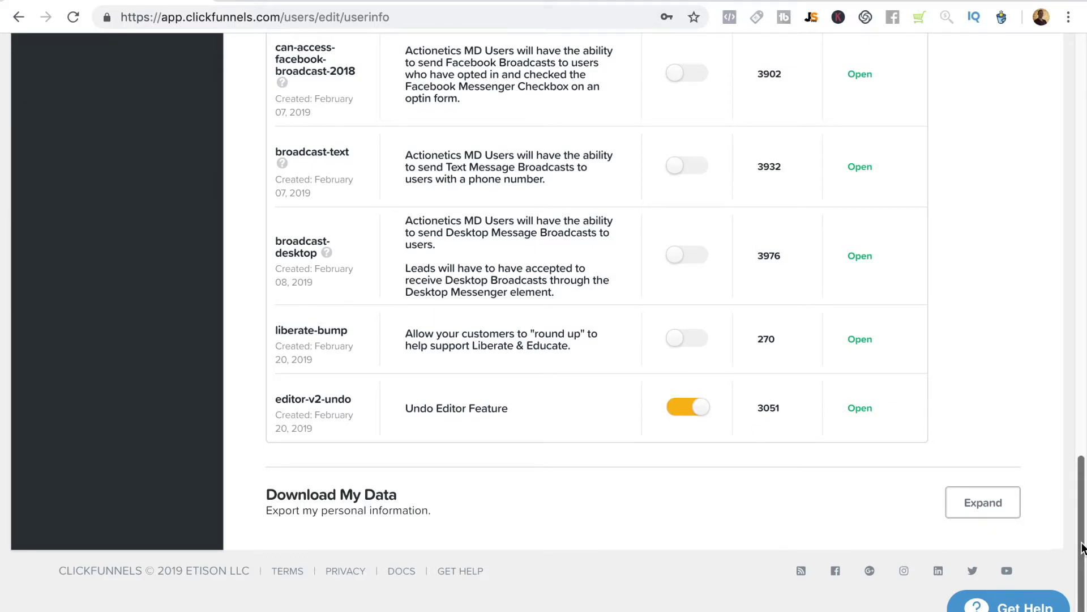
left_click_drag(1082, 552, 1078, 119)
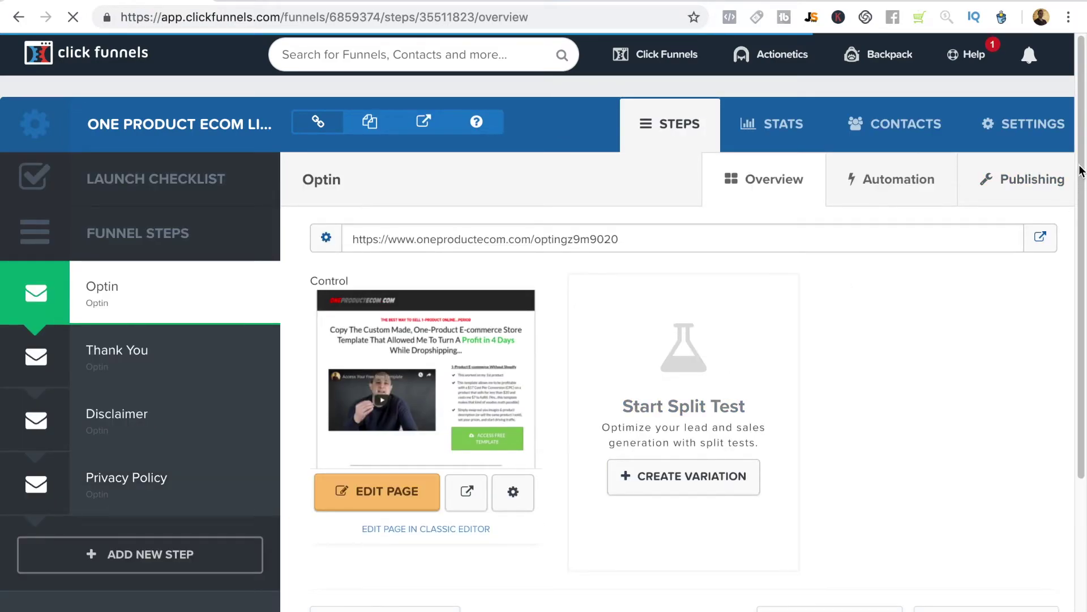
scroll(1080, 181, "down", 1)
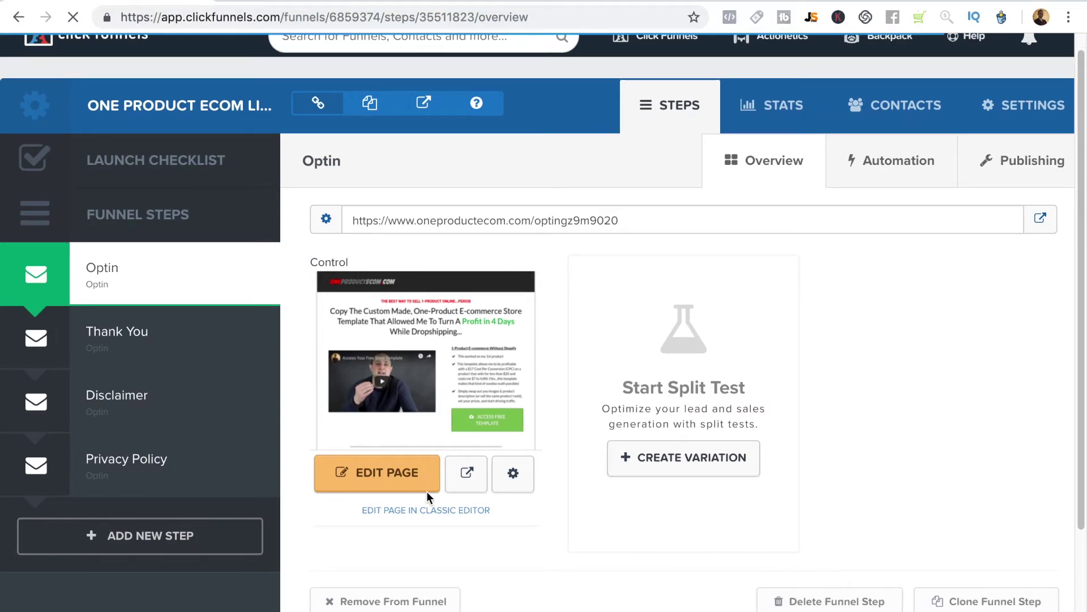
Step: Edit the Optin page of the One Product Ecom LIVE funnel
left_click(402, 474)
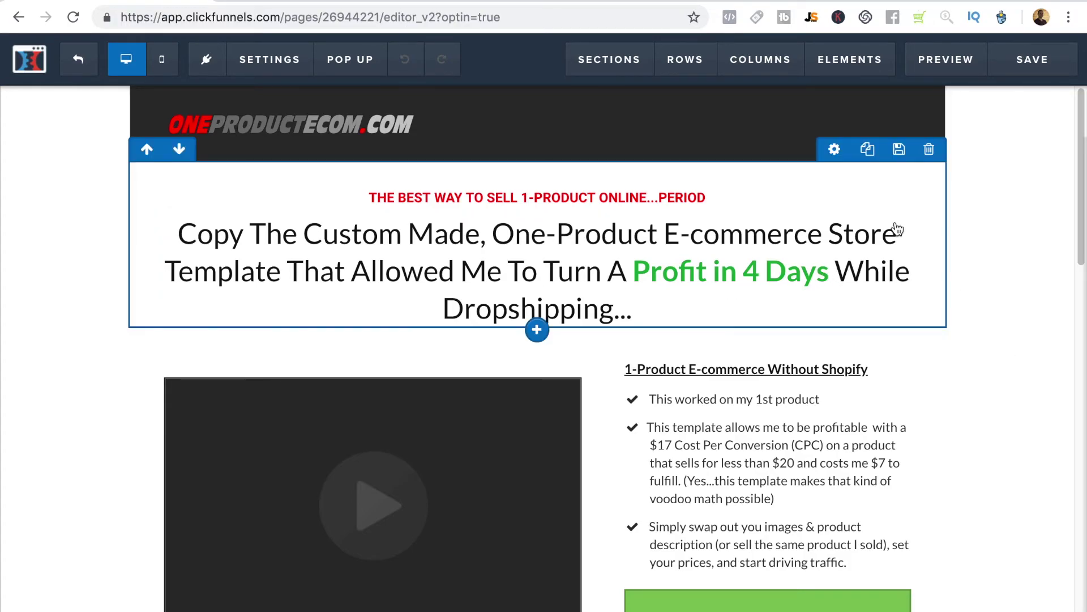
Step: Delete the large headline below the red tagline and confirm the deletion
left_click(901, 206)
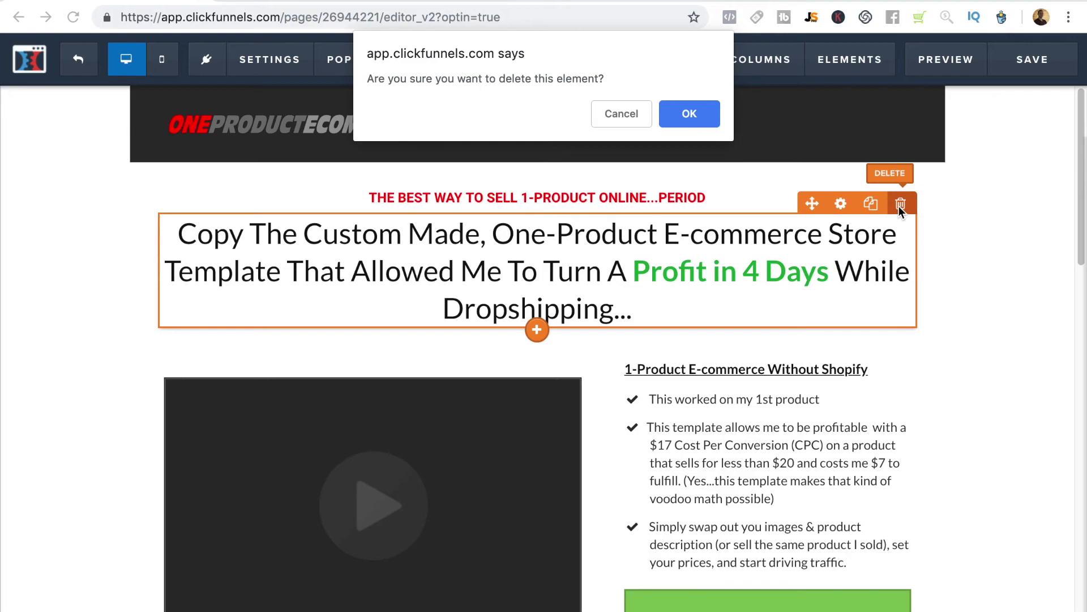
left_click(672, 115)
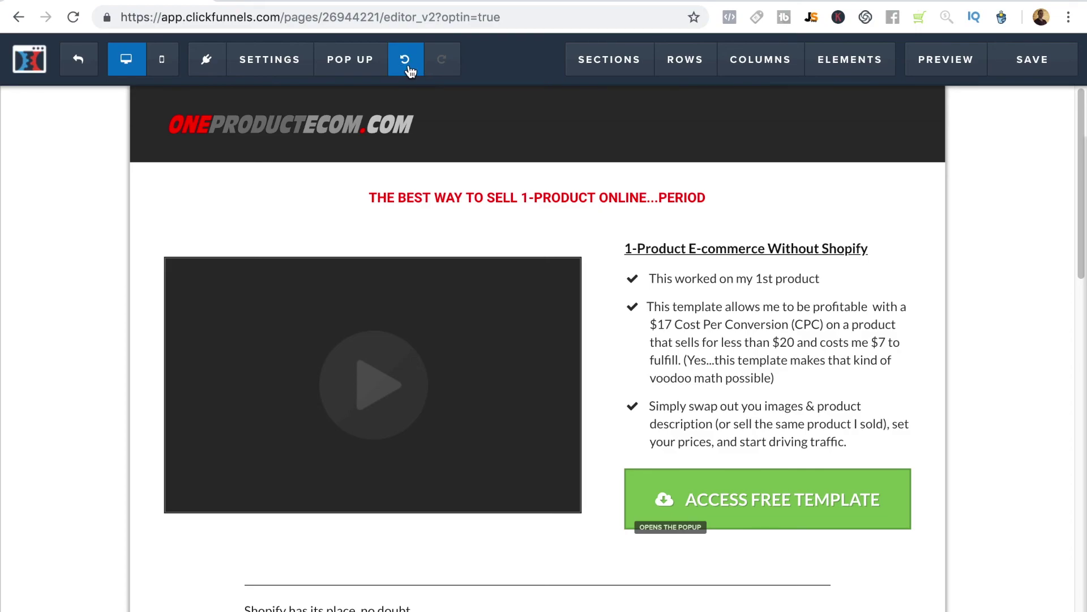
Step: Undo the headline deletion, then save the Optin page
left_click(406, 61)
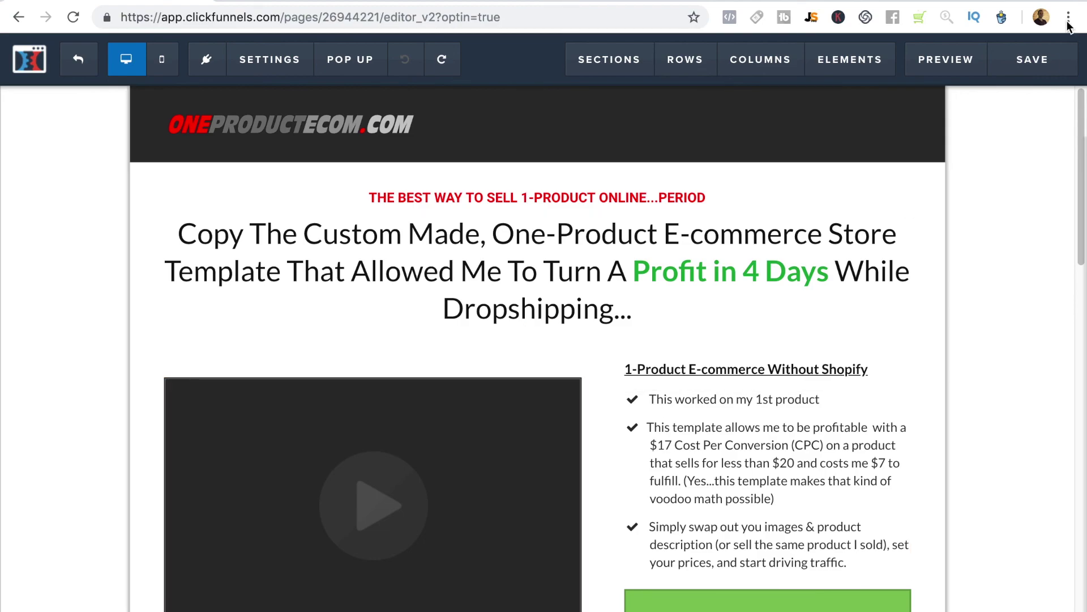
left_click(1038, 60)
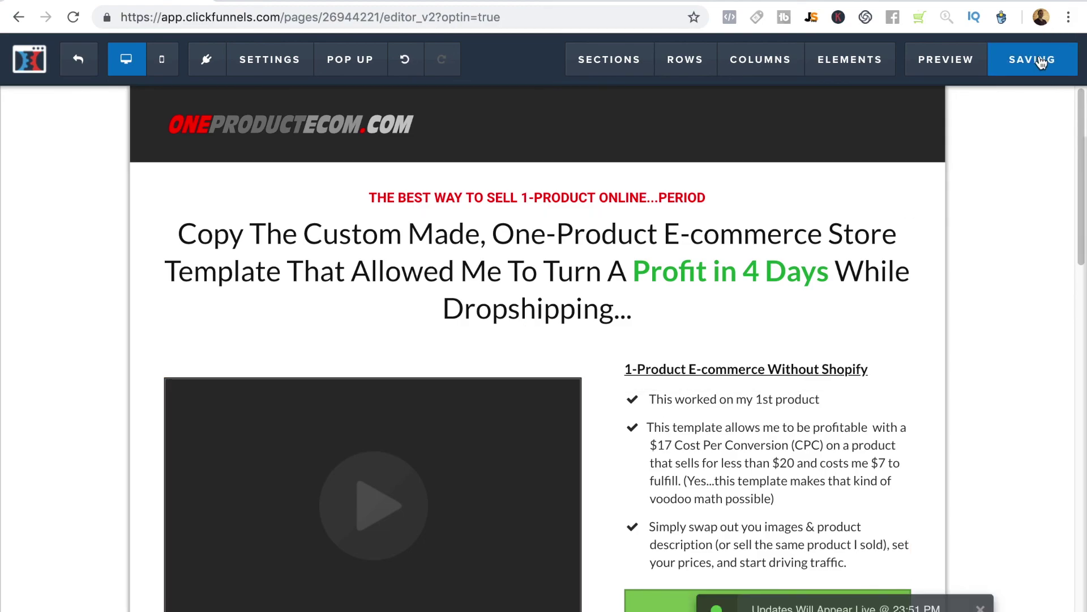